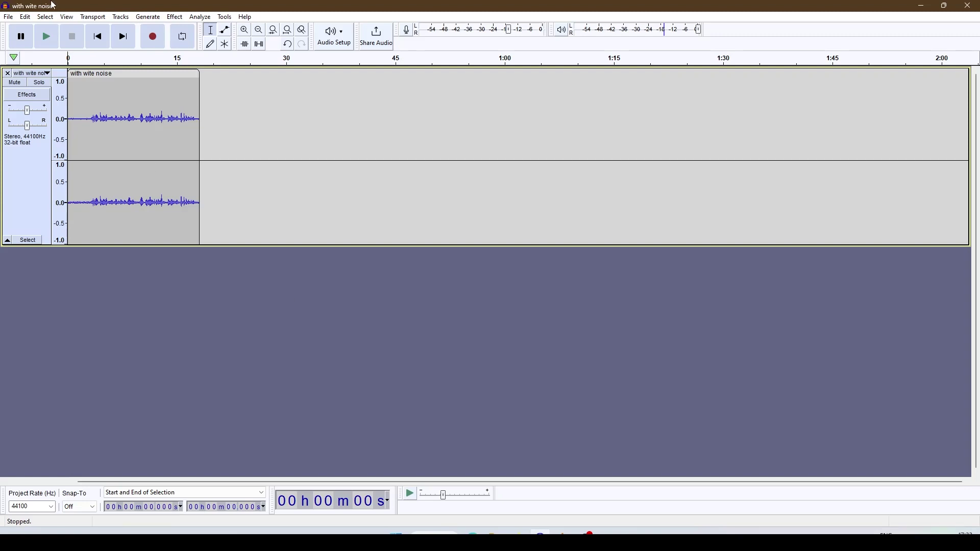
- Select the whole clip and play the noisy recording to hear the hiss
double_click(108, 171)
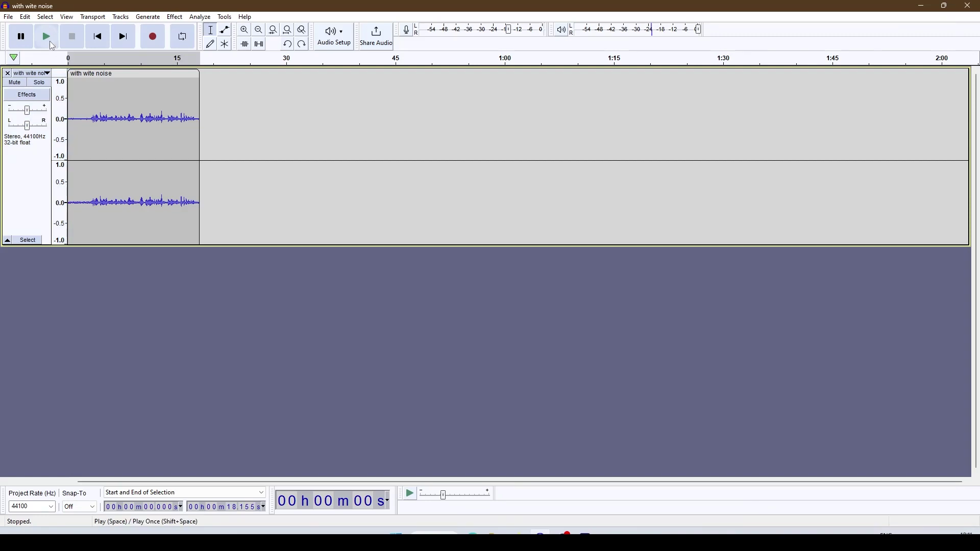
click(46, 36)
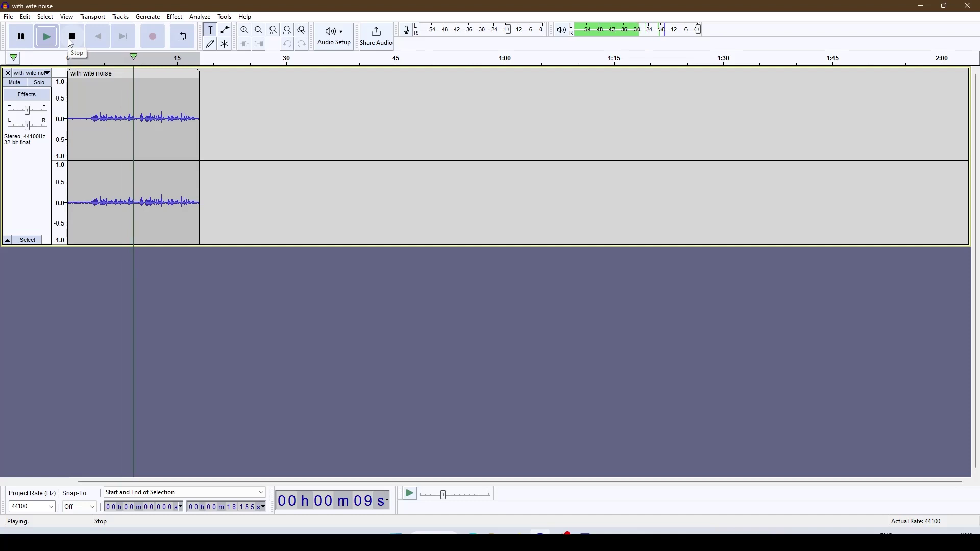
click(70, 39)
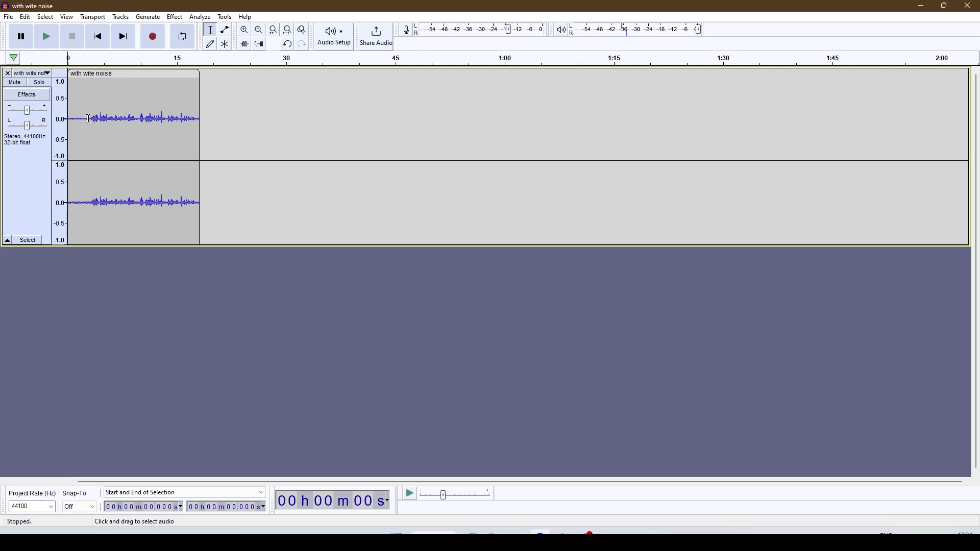
- Capture a Noise Reduction profile from the first three seconds of hiss, then select all audio
drag(89, 119, 64, 120)
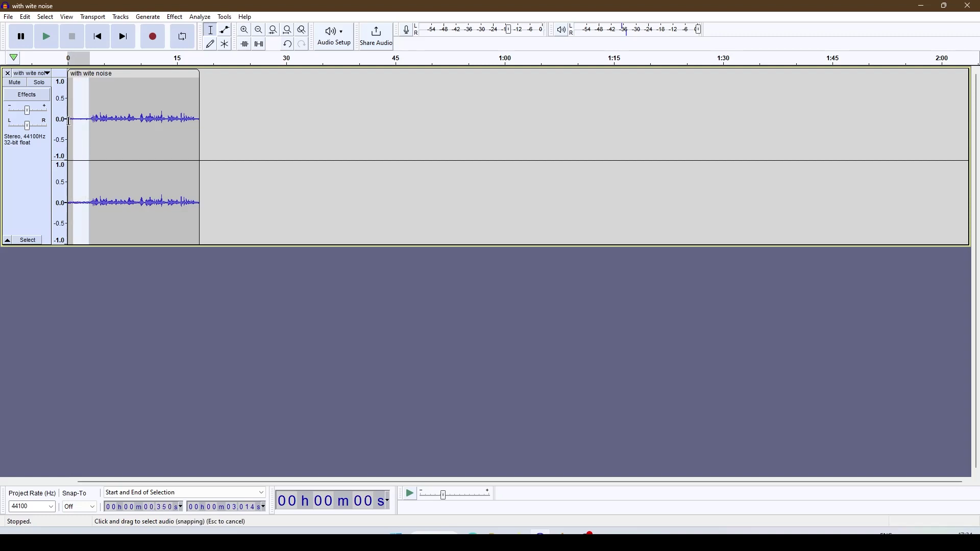
click(176, 19)
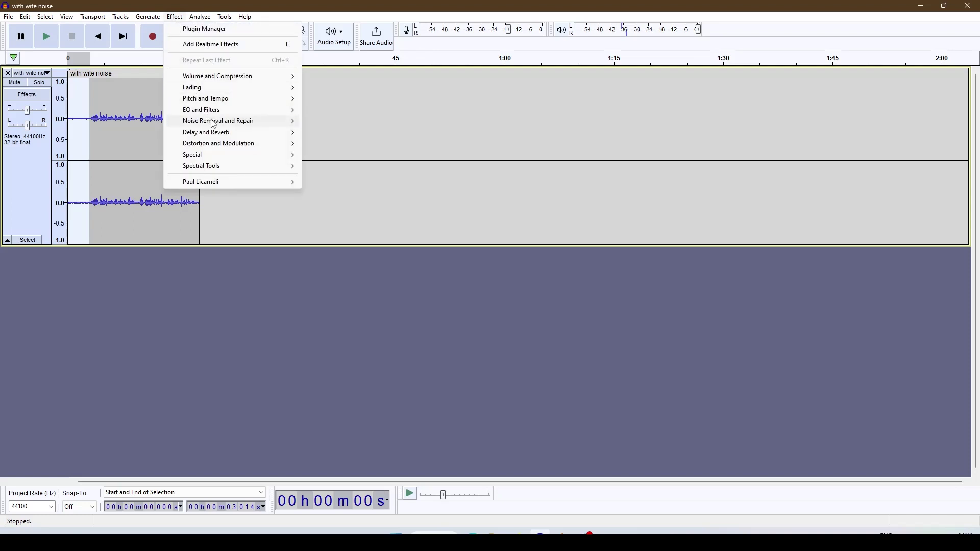
mouse_move(219, 121)
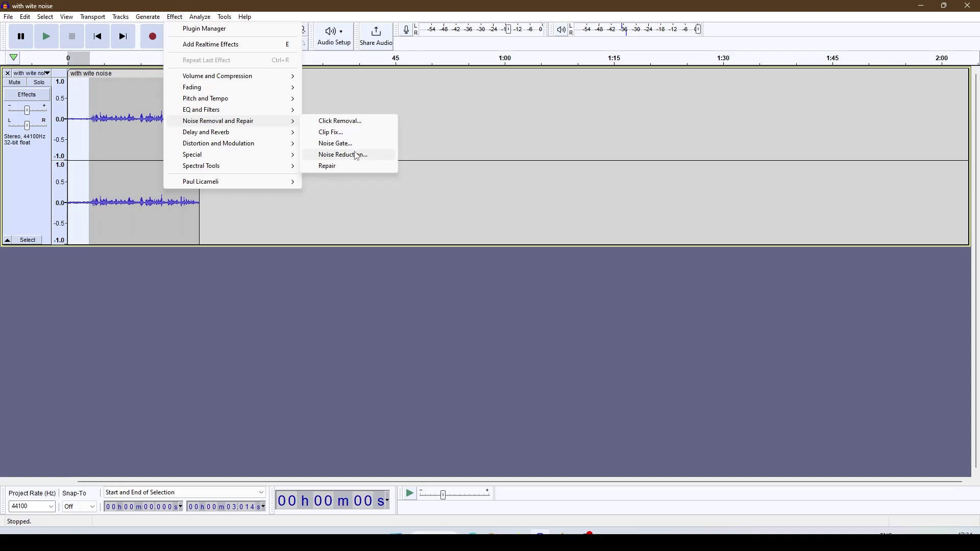
click(356, 155)
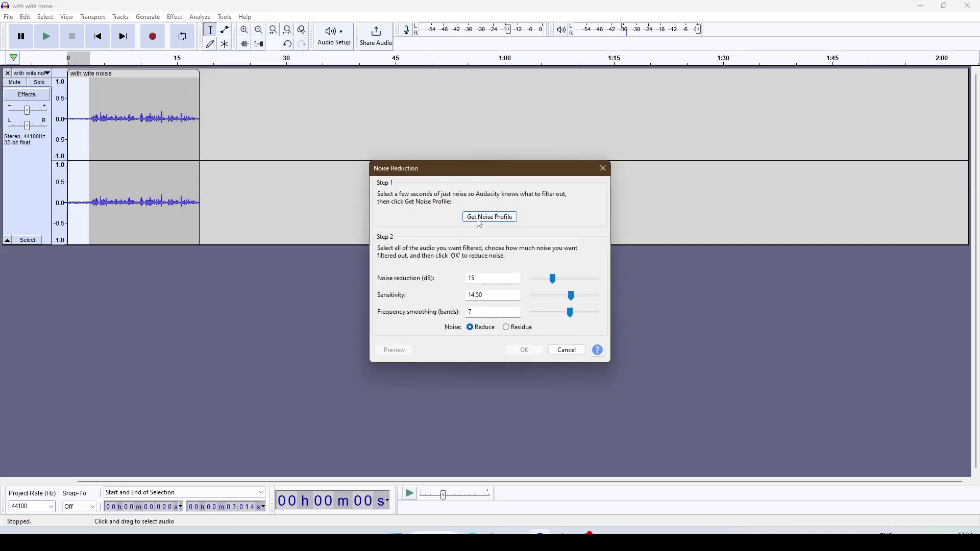
click(484, 218)
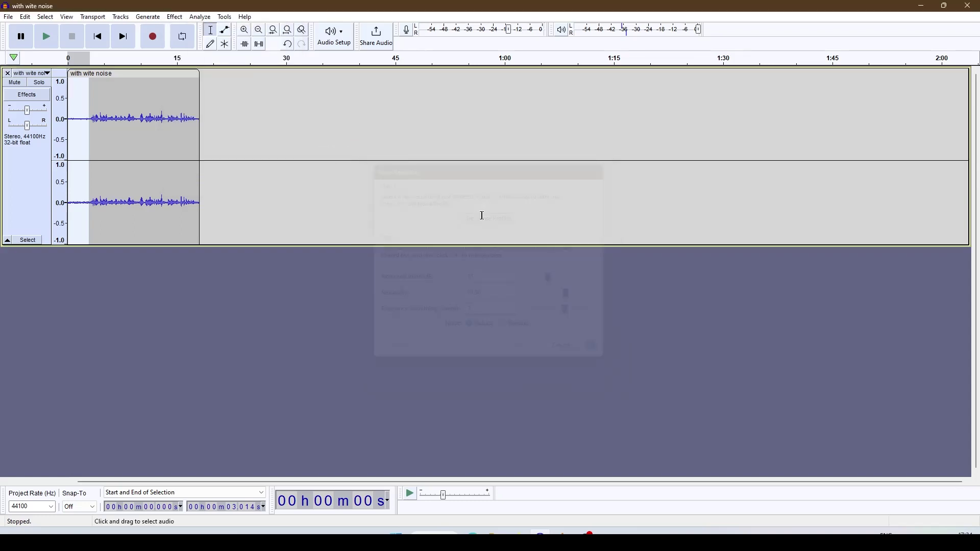
key(ctrl+a)
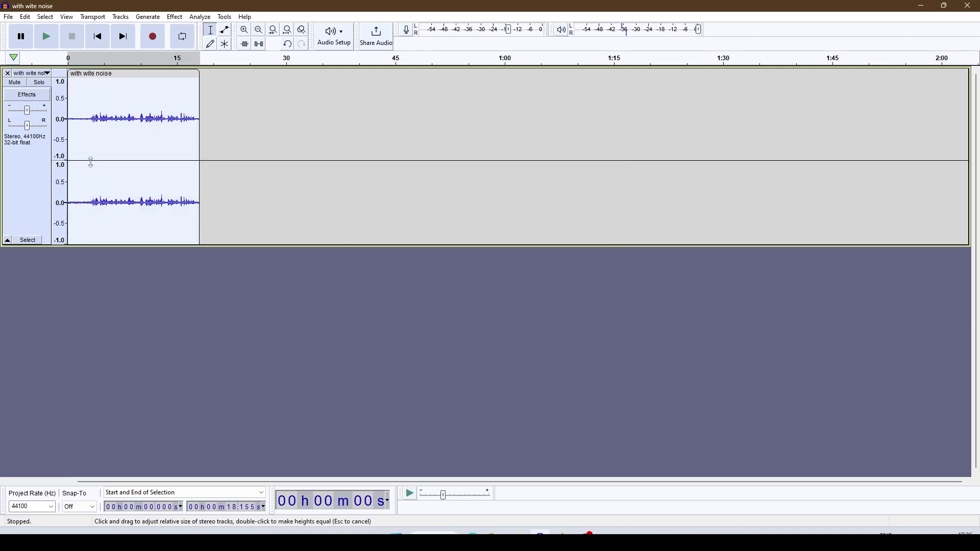
- Preview Noise Reduction on the whole clip, trying a 31 dB reduction
click(174, 19)
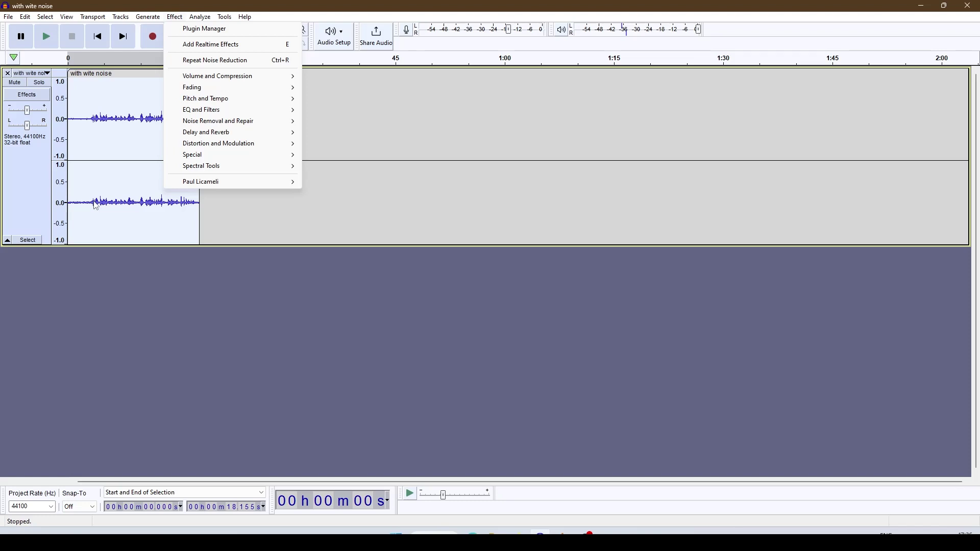
click(230, 59)
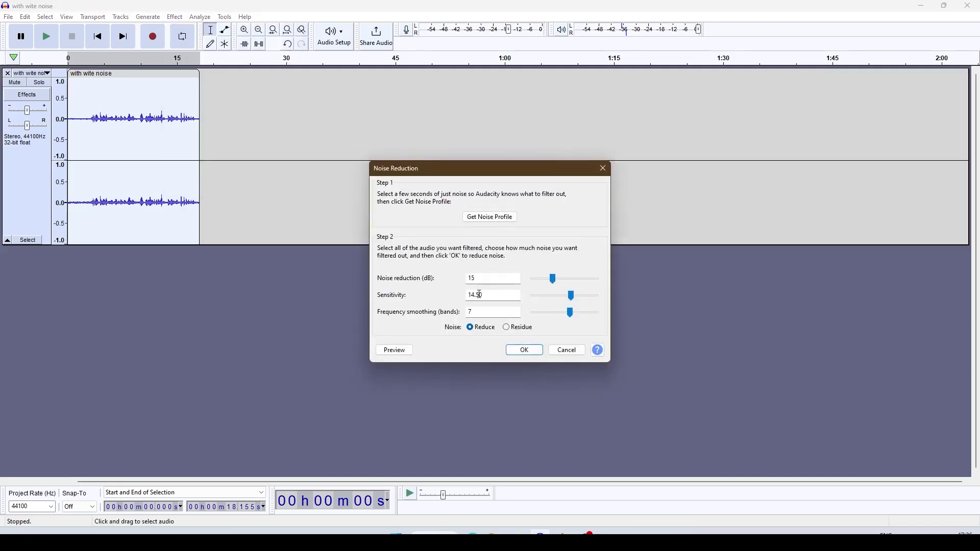
click(404, 353)
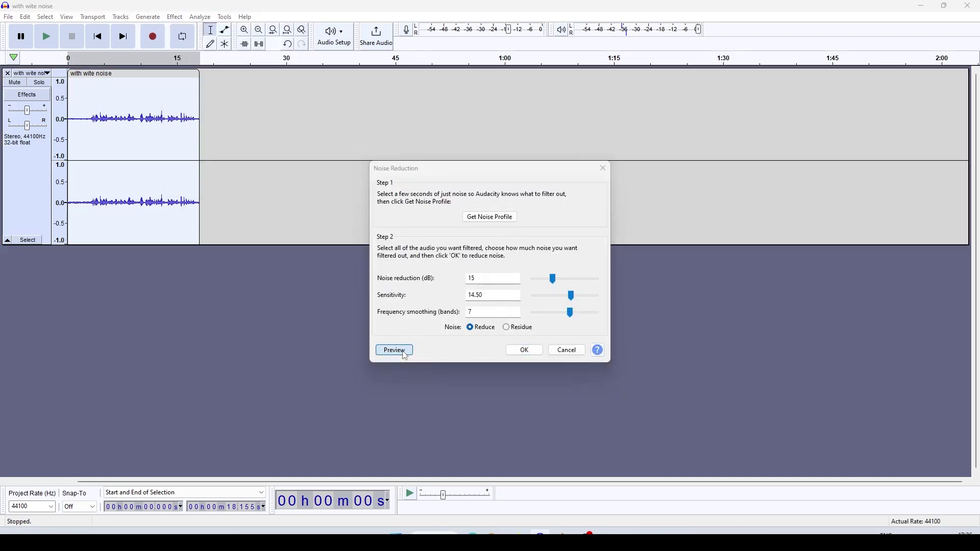
key(Right)
key(Right)
key(Right)
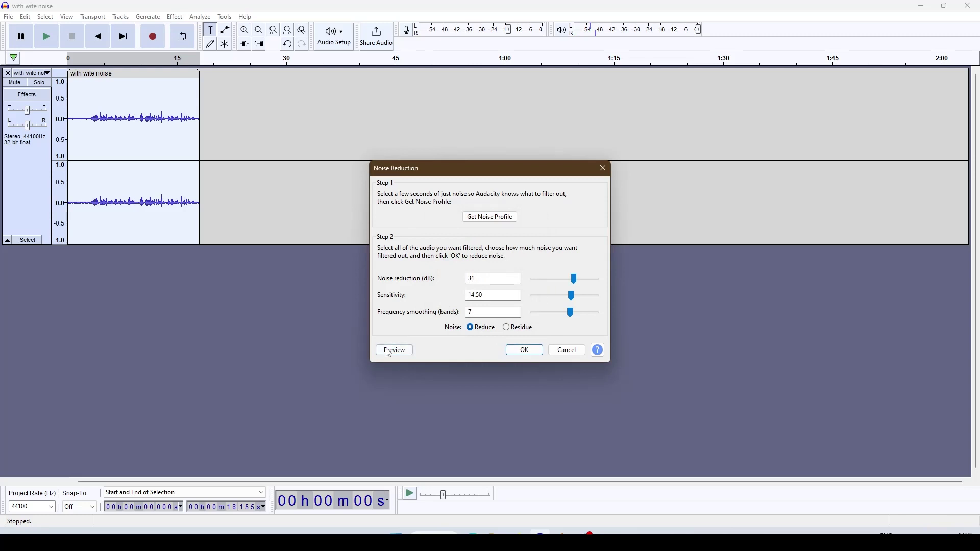
click(388, 353)
- Apply Noise Reduction at 38 dB and play back the cleaned audio
drag(574, 280, 583, 281)
click(394, 350)
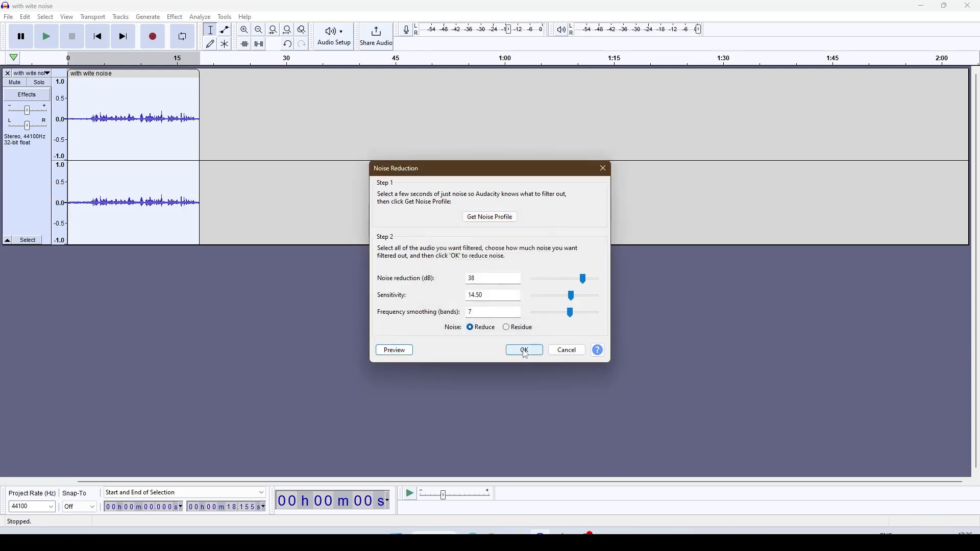
click(524, 350)
click(46, 35)
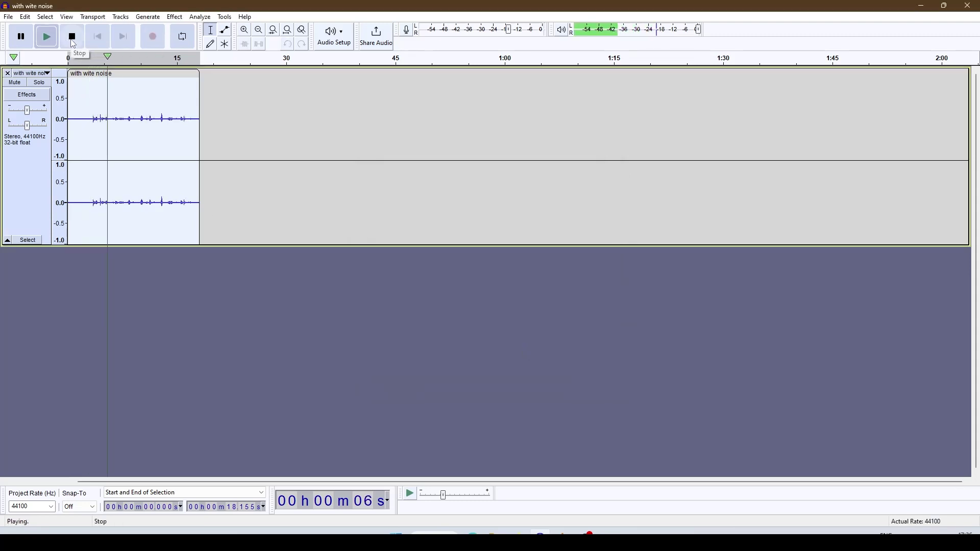
- Stop playback of the cleaned track and bring up the Effect menu
click(73, 40)
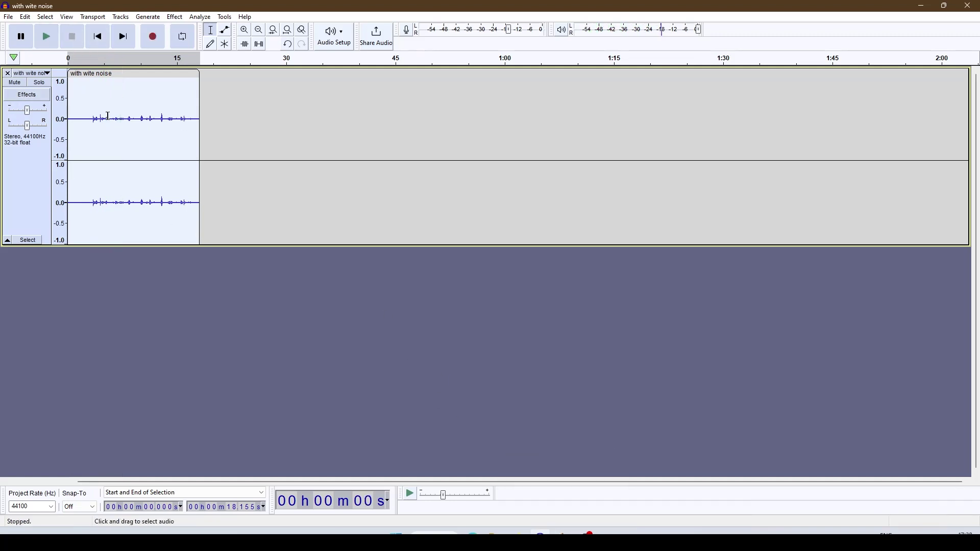
click(179, 20)
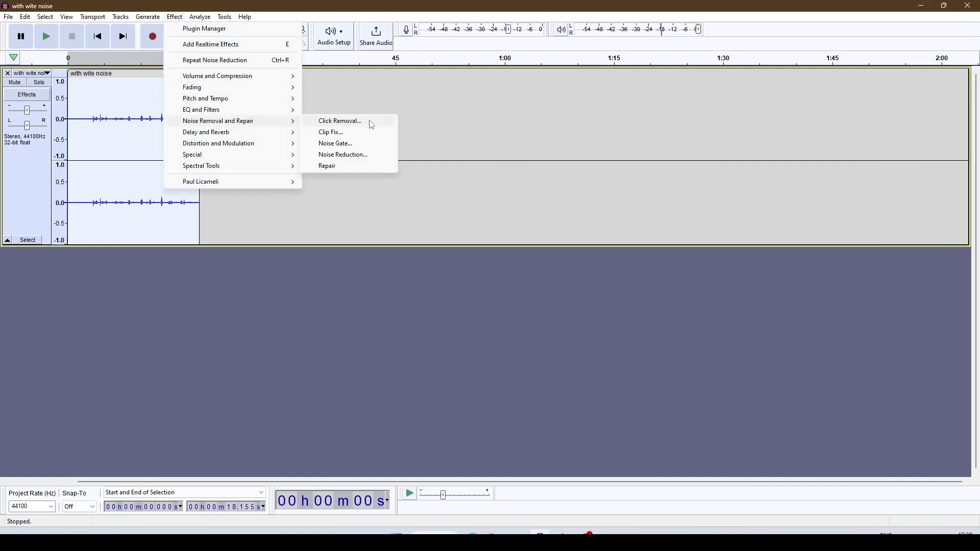
- Cut the leading clicks from 1.051 s to 2.874 s out of the clip
mouse_move(218, 121)
click(94, 177)
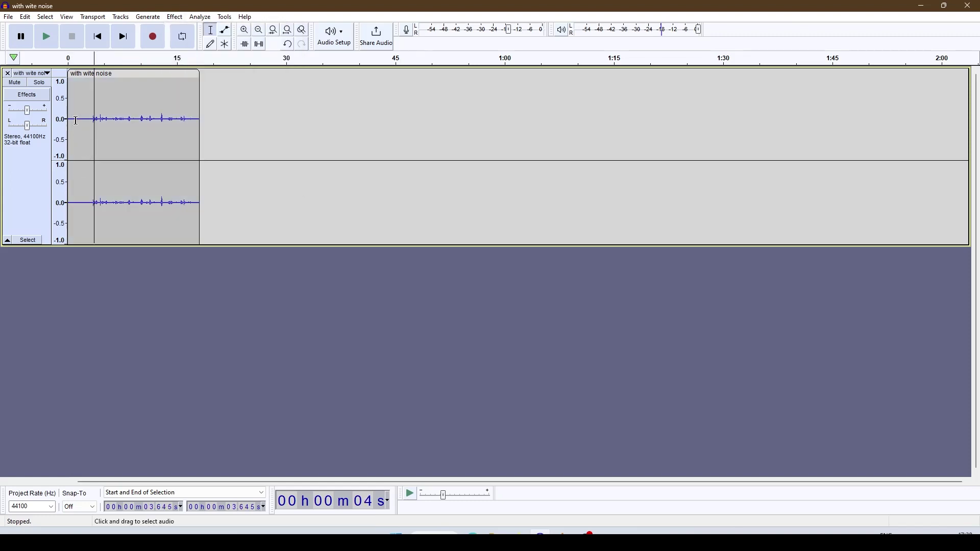
drag(75, 120, 90, 121)
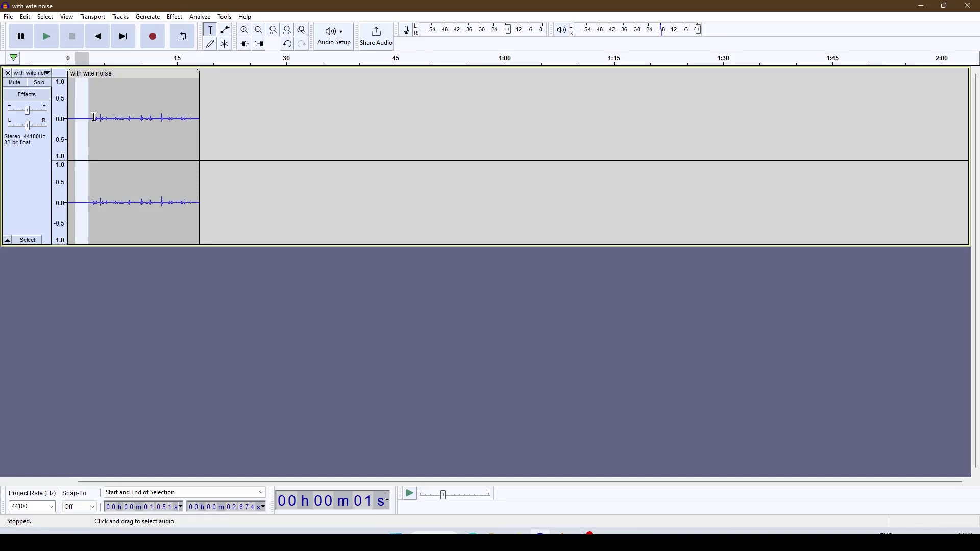
right_click(86, 133)
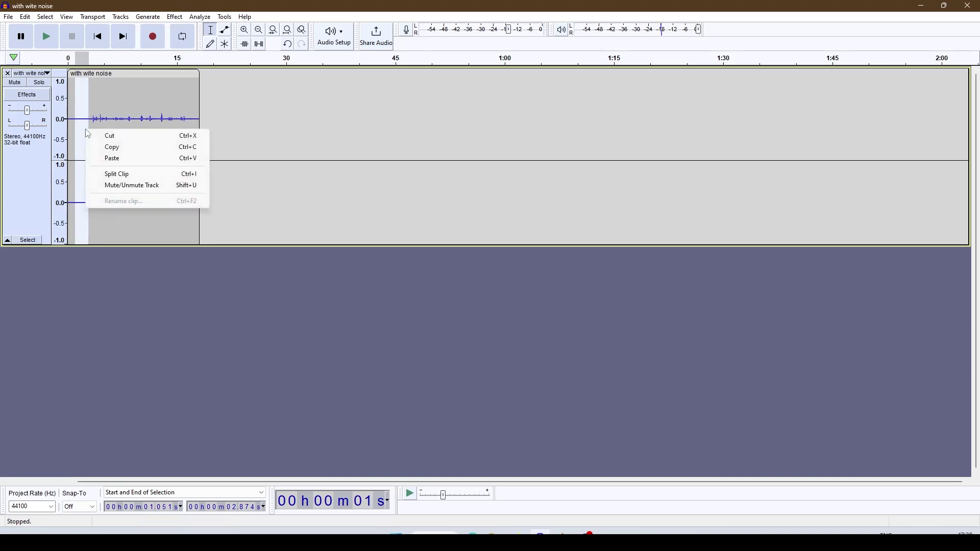
click(105, 136)
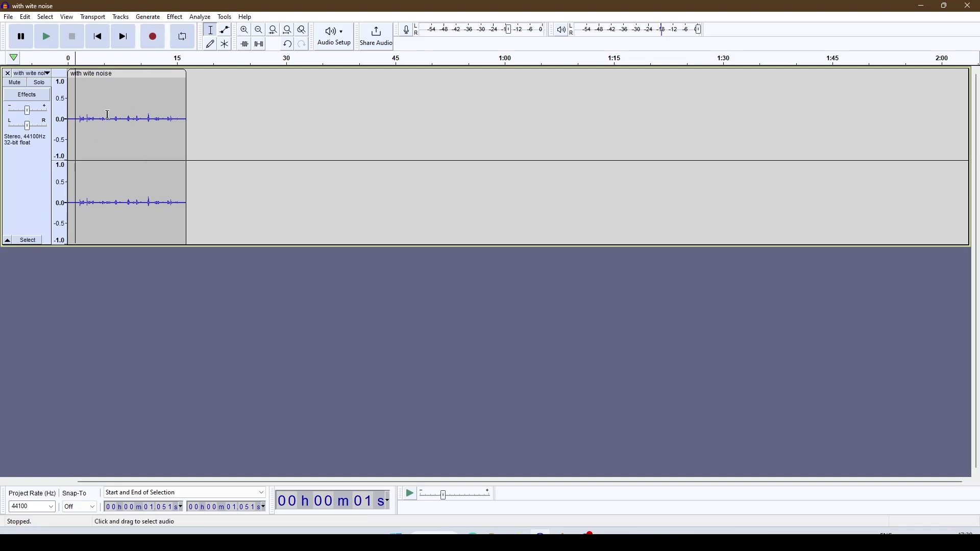
- Mark the clip from 1.5 s to 16.3 s and bring up Click Removal
click(107, 114)
drag(80, 117, 184, 126)
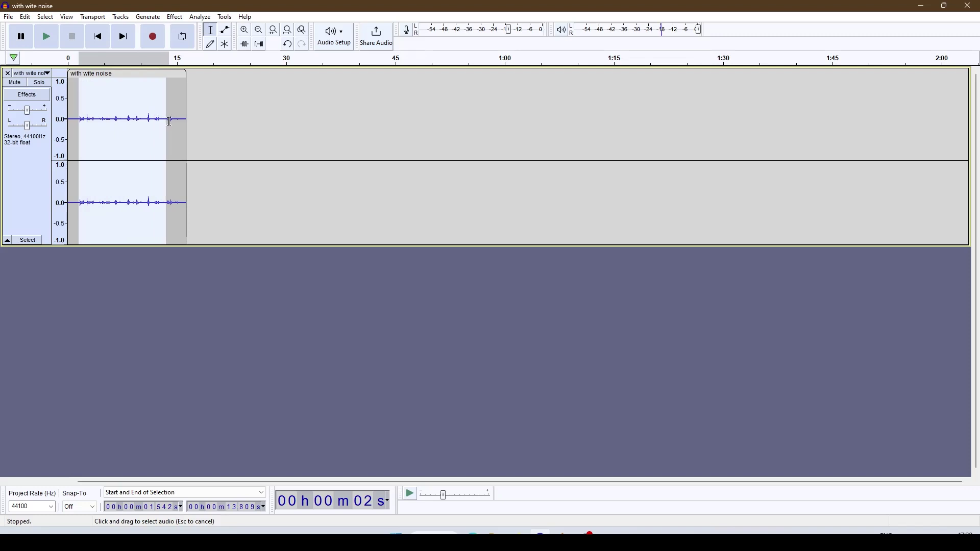
click(175, 16)
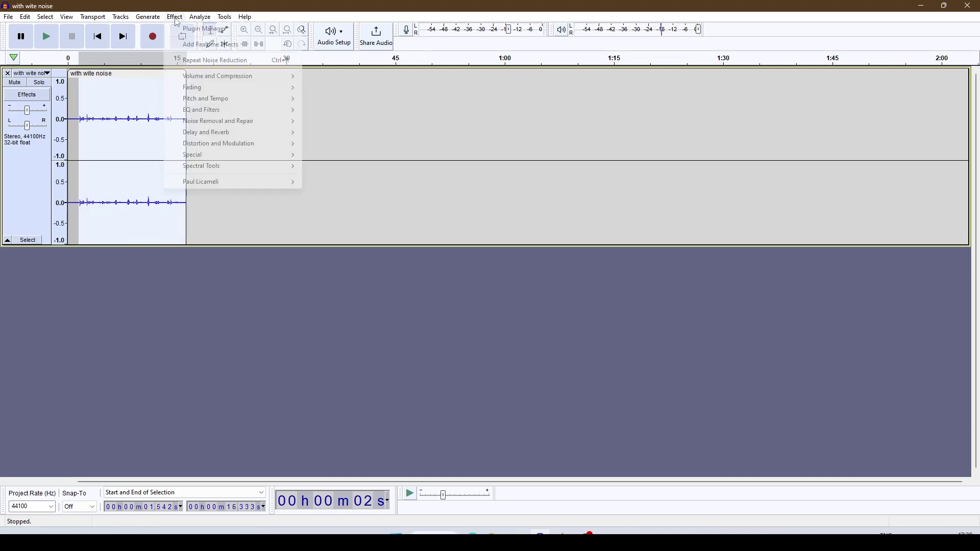
mouse_move(218, 121)
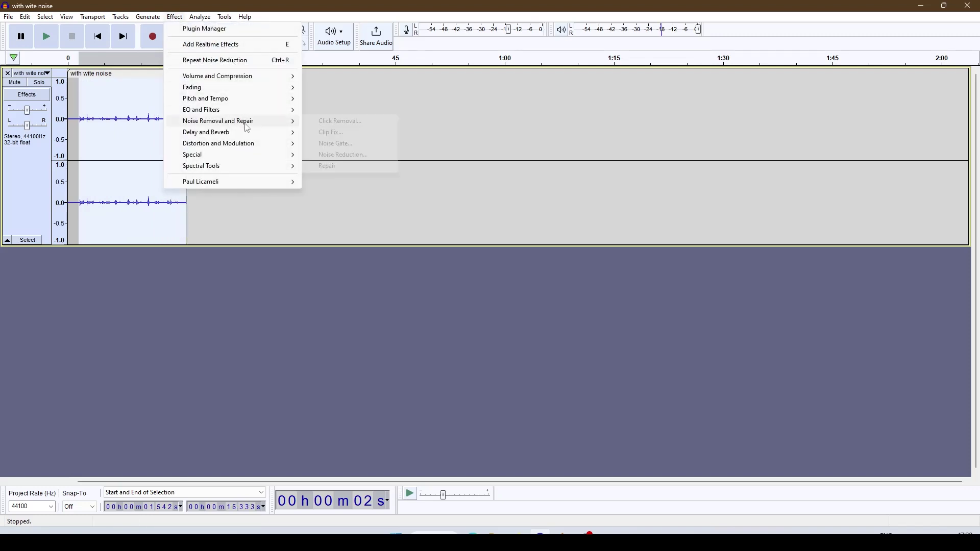
click(363, 122)
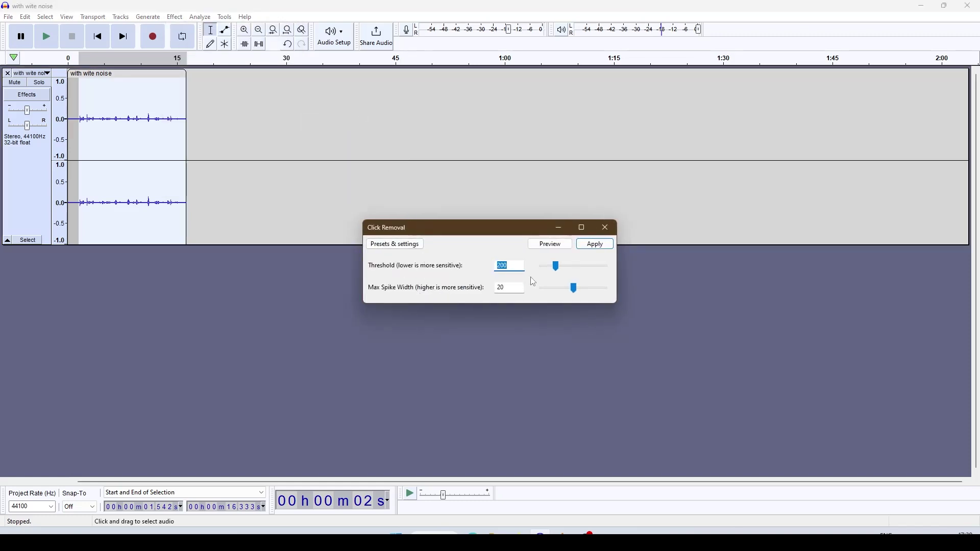
- Run Click Removal on the marked 1.5–16.3 s stretch
click(603, 247)
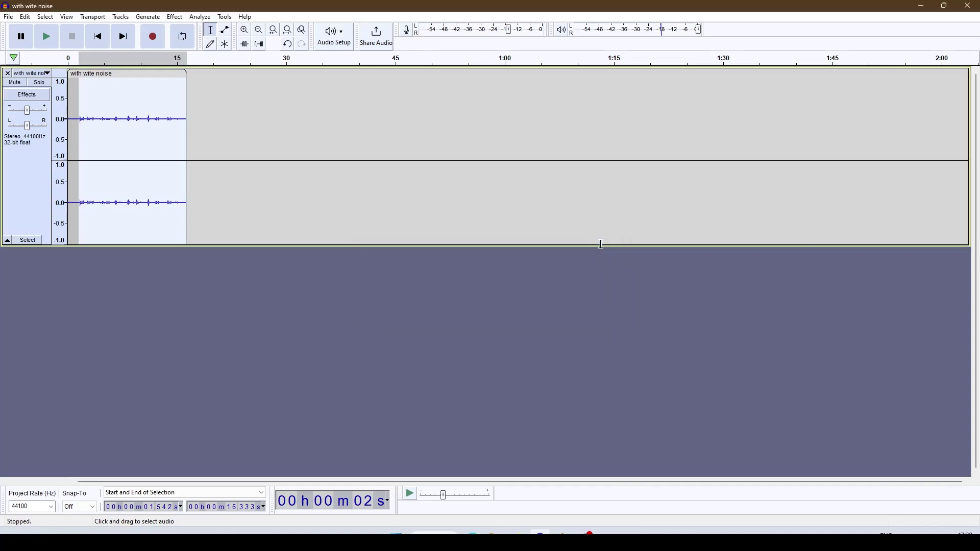